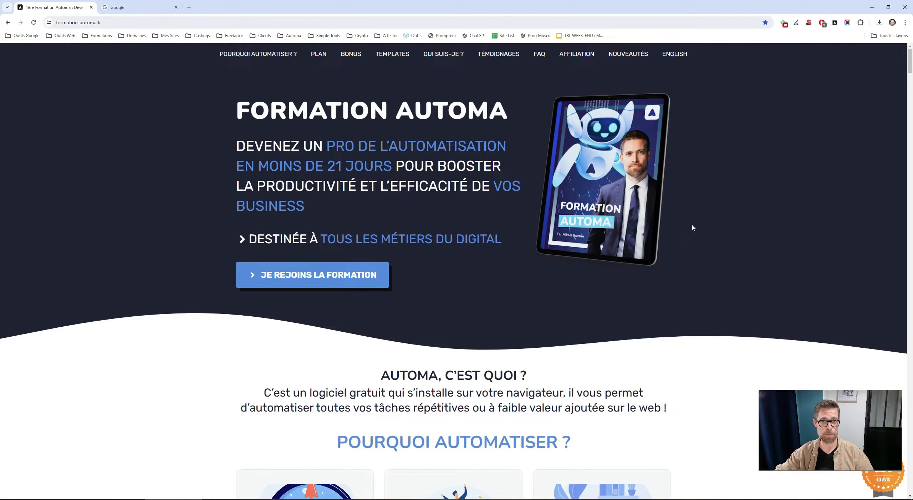
Pick the headline paragraph on the page with Automa's element selector and copy its CSS selector
drag(237, 146, 329, 213)
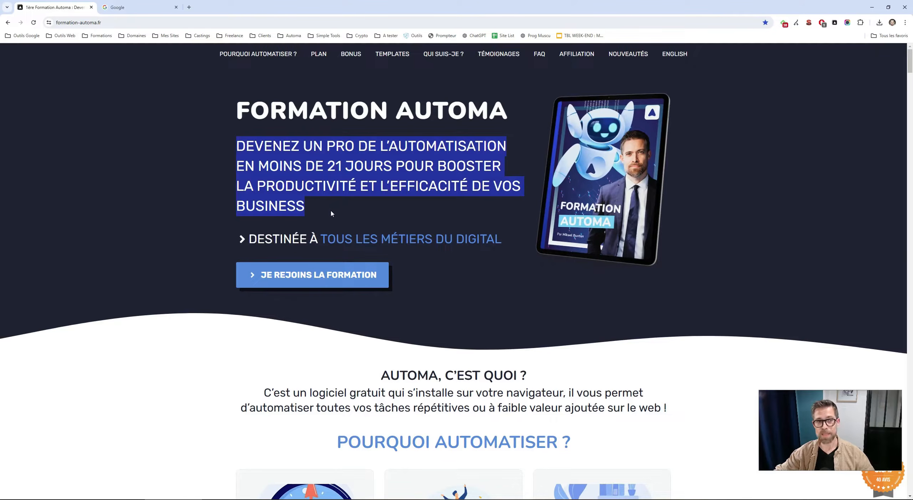
click(331, 214)
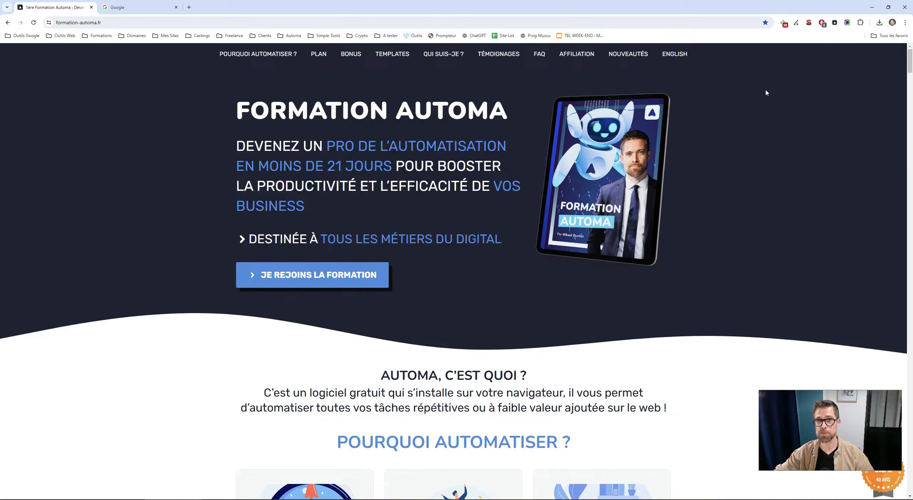
click(835, 23)
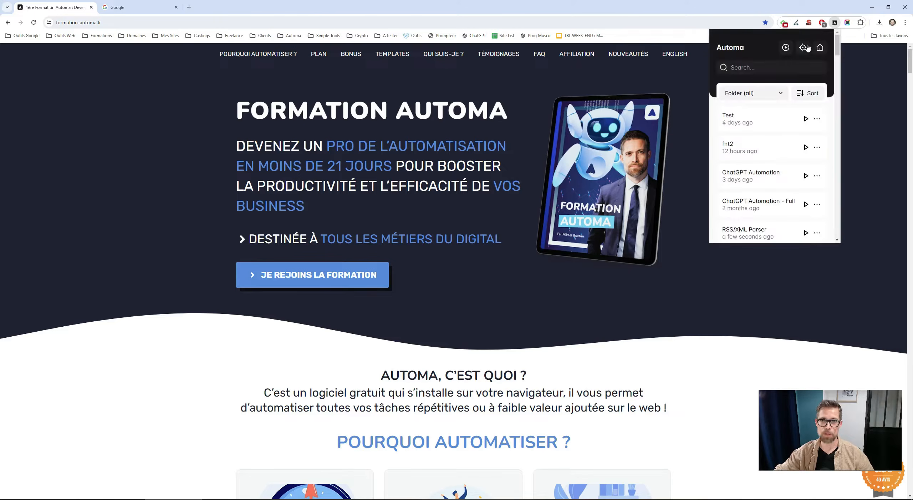
click(801, 50)
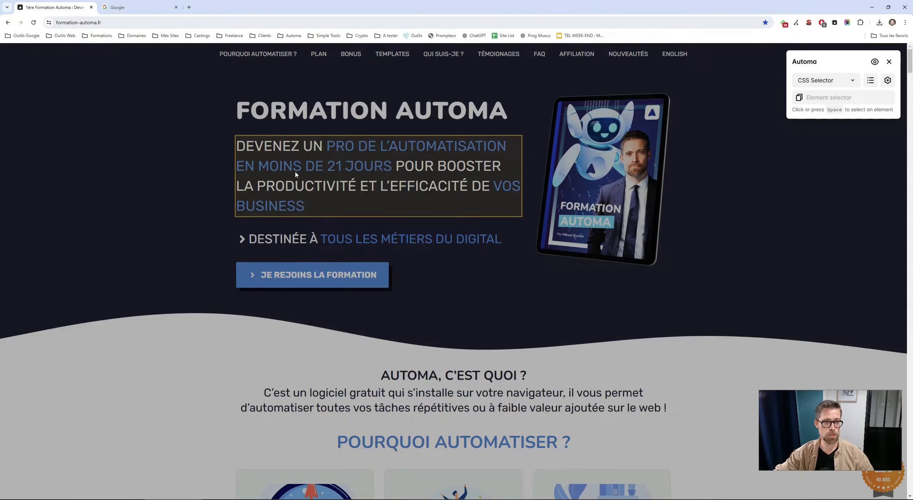
click(280, 190)
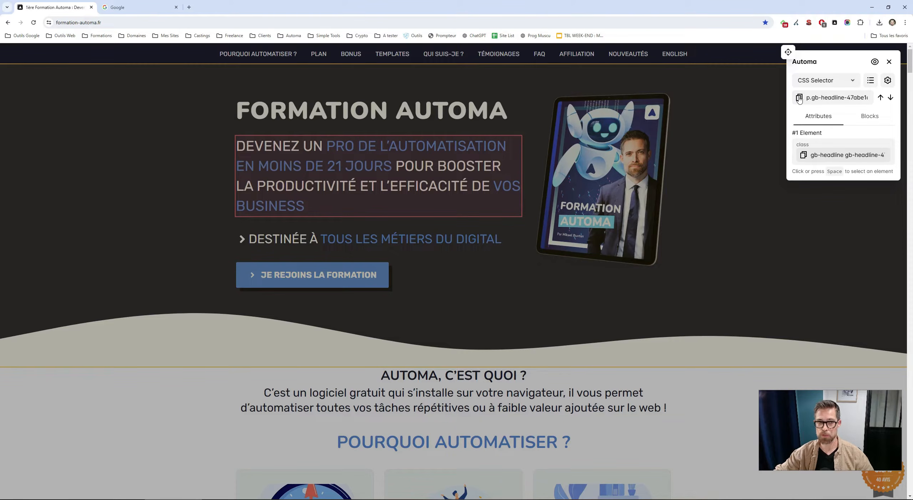
click(800, 100)
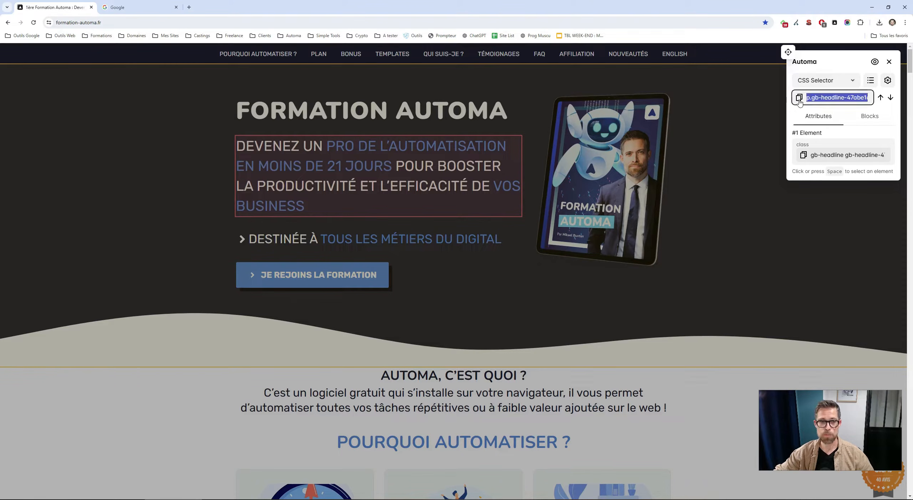
key(alt+Tab)
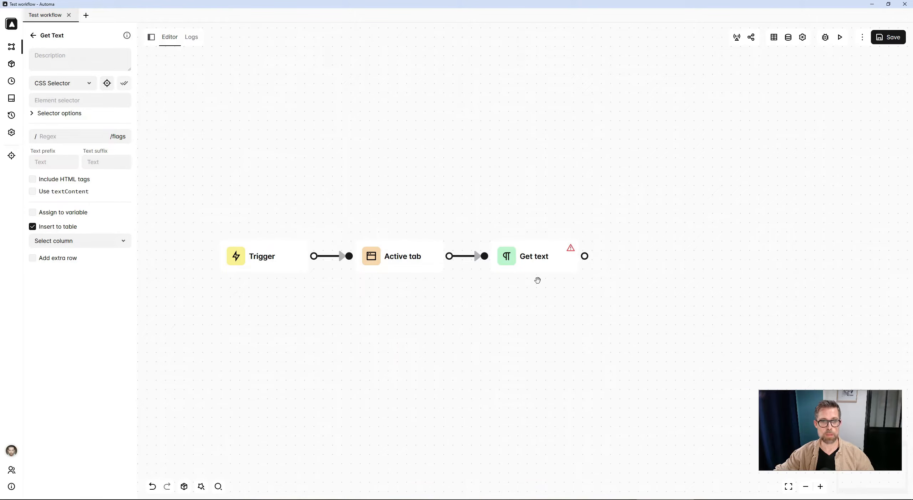
Paste the copied selector p.gb-headline-47abe1a9 into the Get Text block's element selector
click(535, 263)
click(105, 94)
key(ctrl+v)
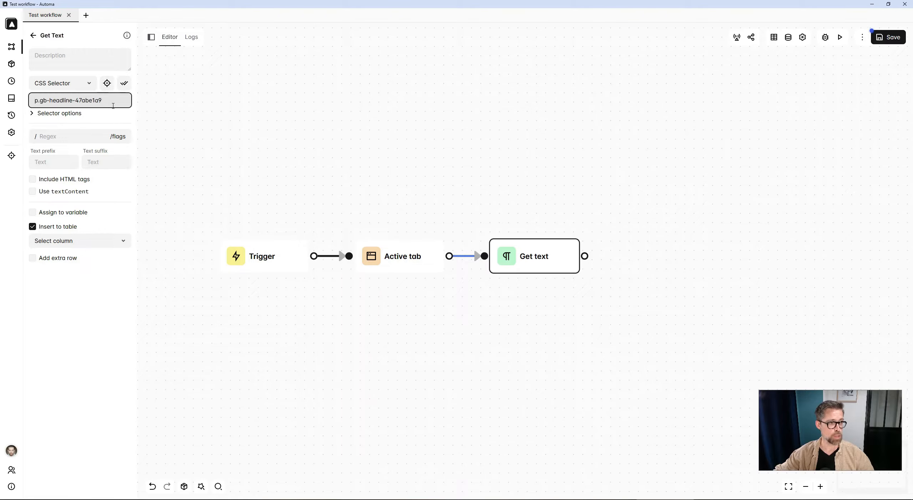
Switch the Get Text output from inserting into a table to assigning a variable named text
click(32, 226)
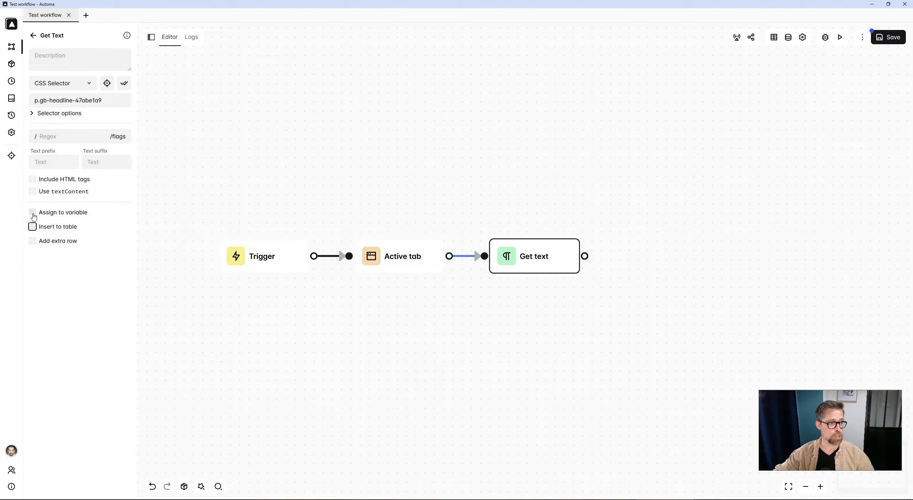
click(33, 213)
click(54, 226)
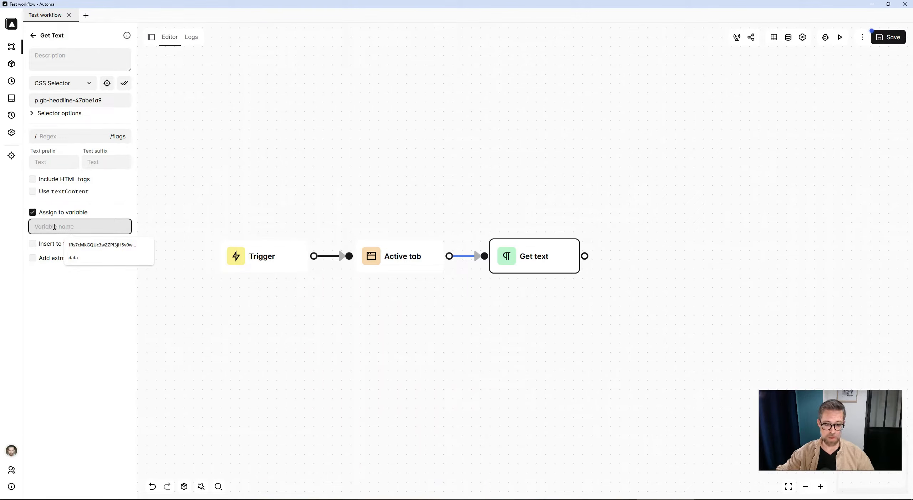
text(text)
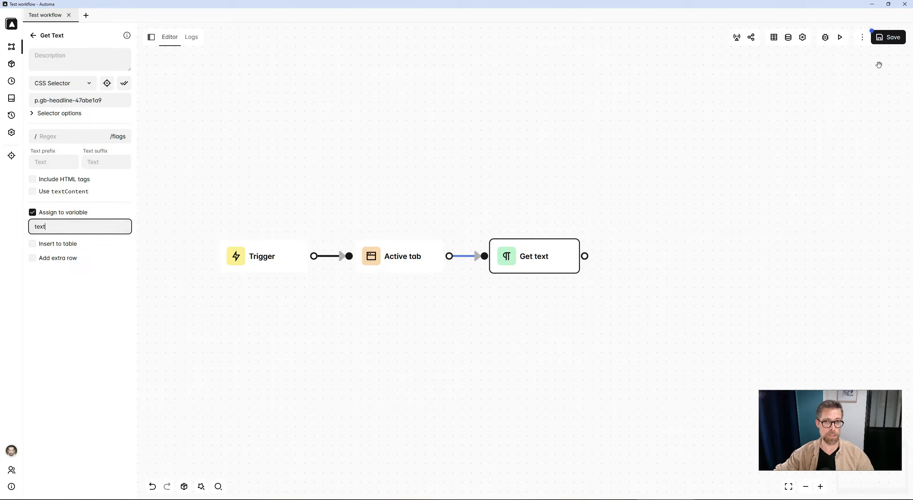
Run the workflow and close the element selector panel on the web page
mouse_move(399, 262)
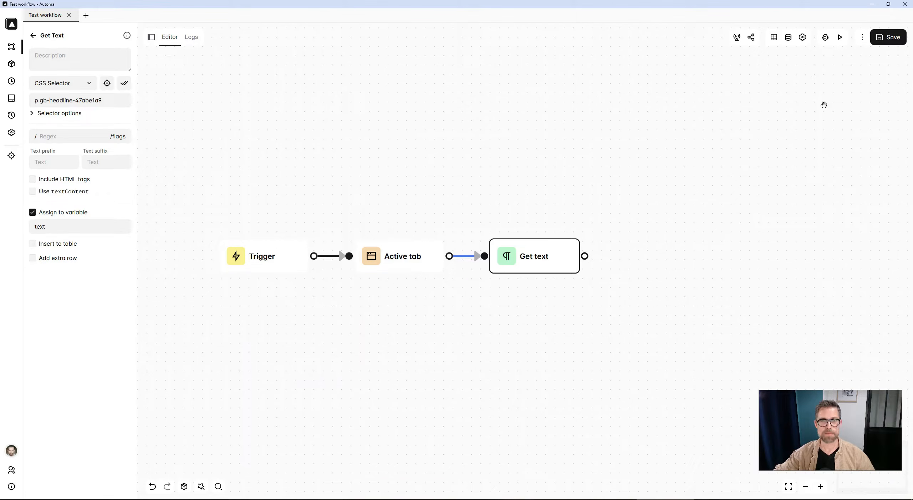
click(839, 37)
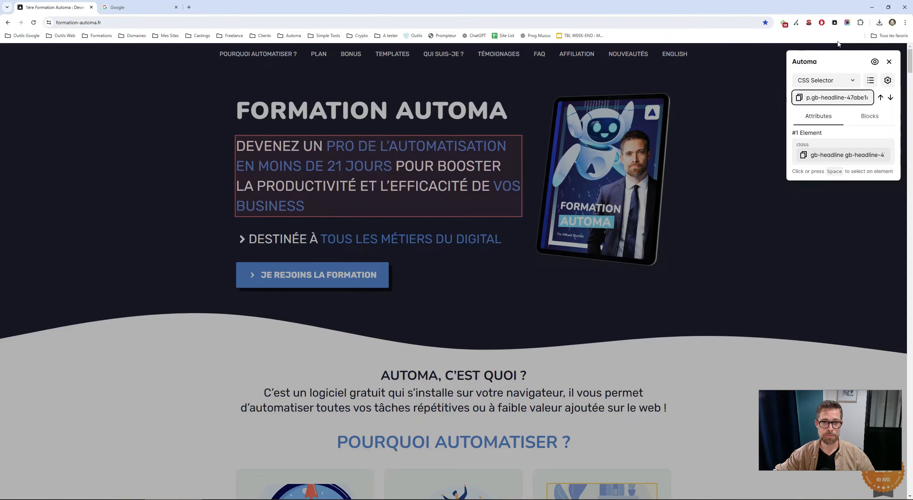
click(888, 62)
key(alt+Tab)
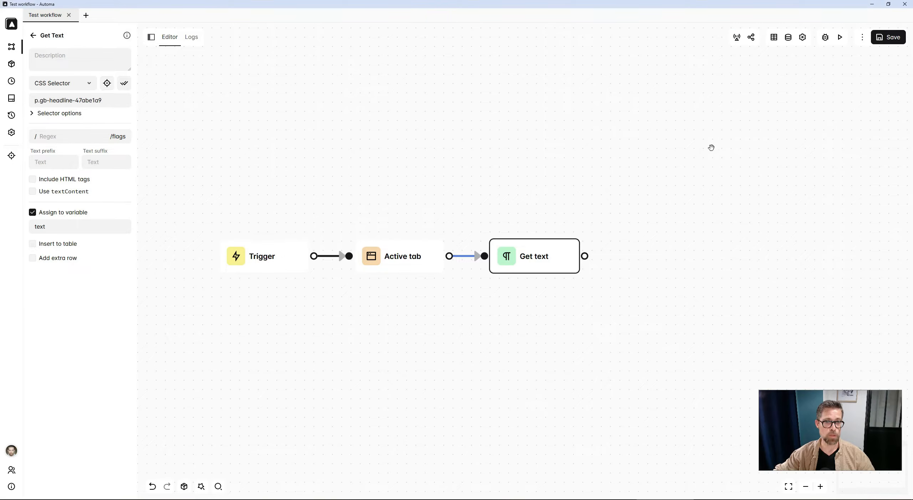
Open the latest run log and view its stored variables in raw form
click(196, 42)
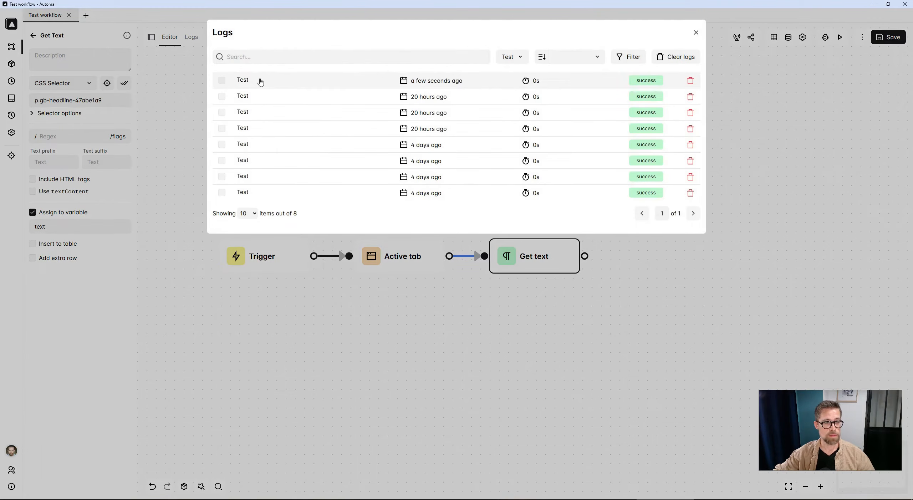
click(260, 81)
click(272, 60)
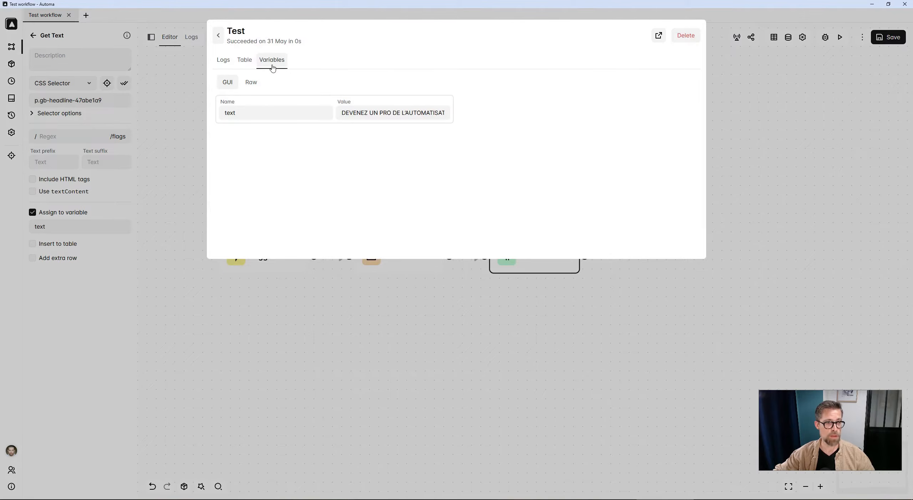
click(254, 87)
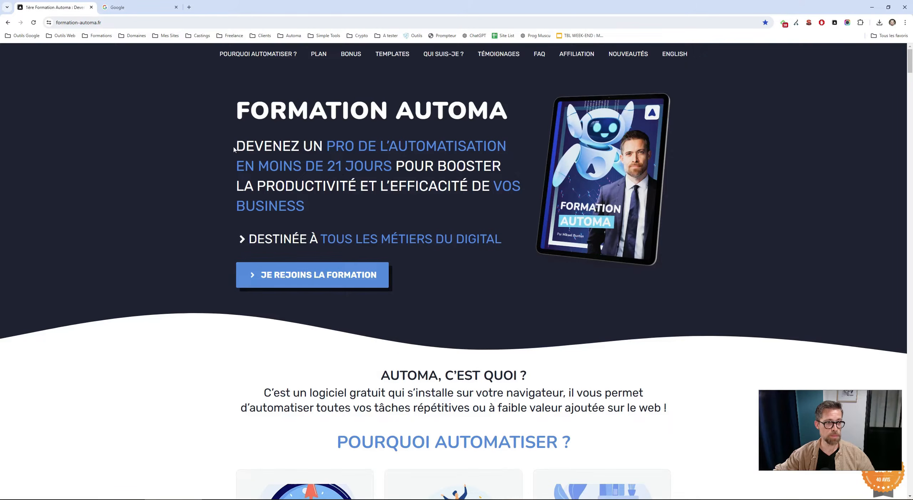
Compare the extracted variable with the headline on the web page, then close the log
drag(234, 150, 322, 206)
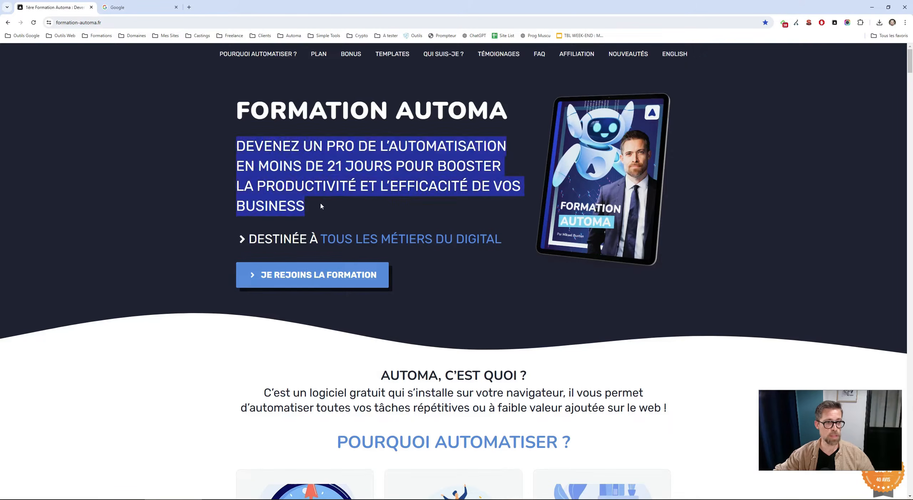
key(alt+Tab)
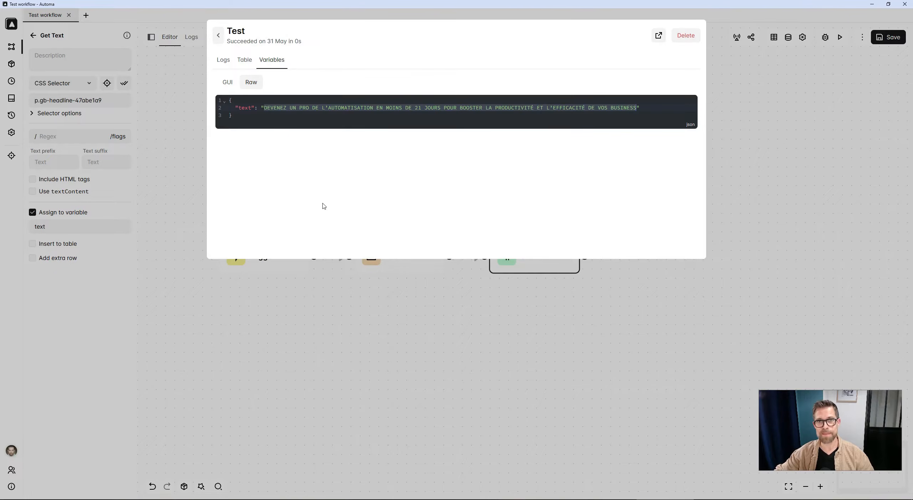
click(468, 380)
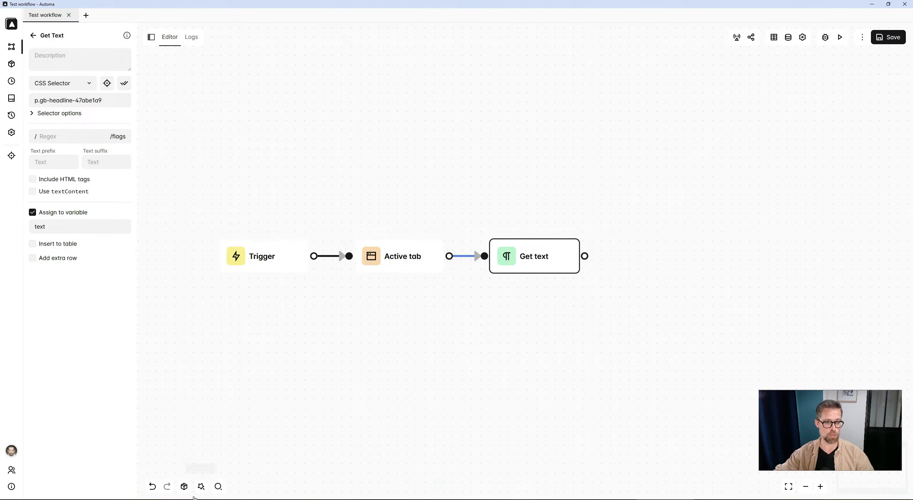
On the Google tab, pick the search box with the element selector and copy its CSS selector
key(alt+Tab)
click(146, 3)
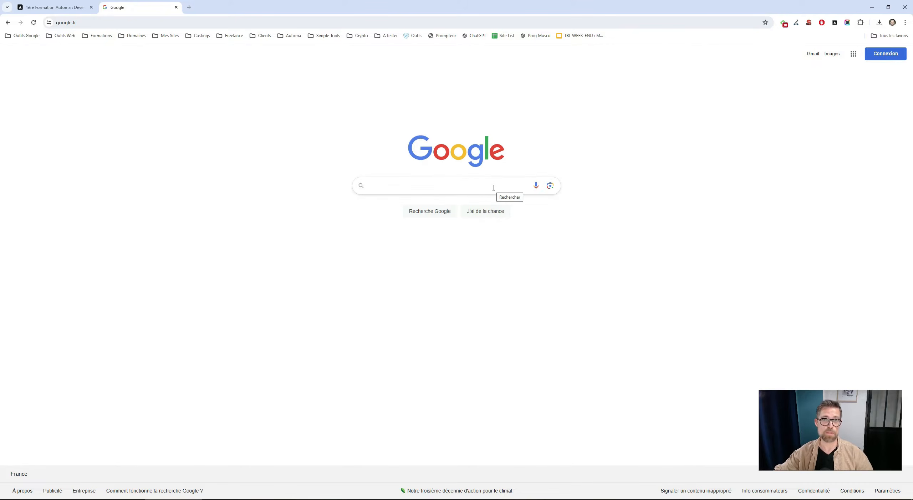
click(833, 24)
click(803, 48)
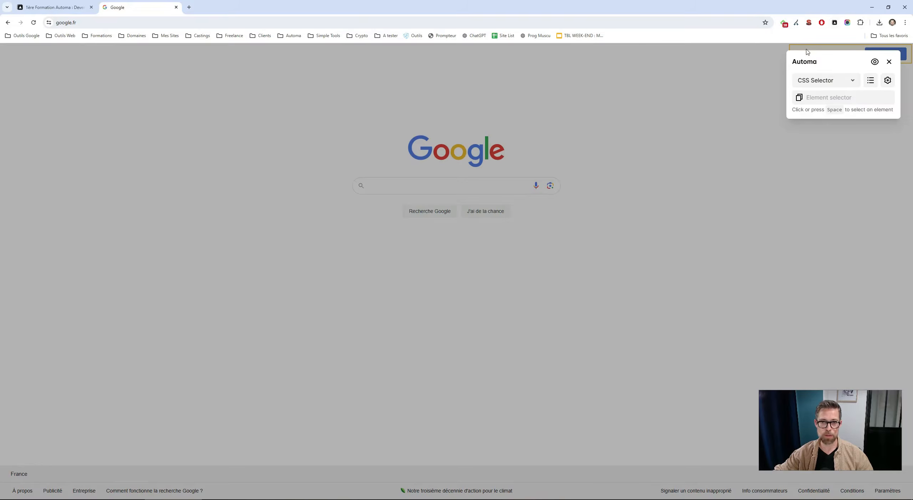
click(442, 184)
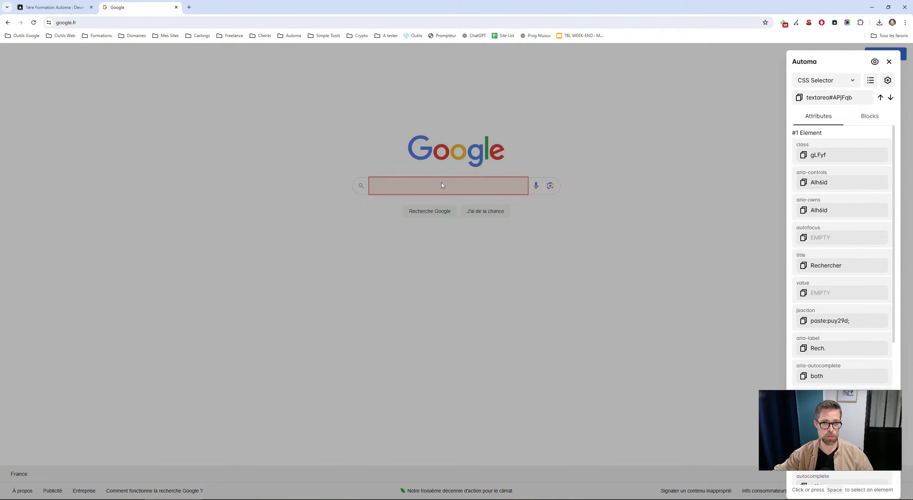
click(798, 100)
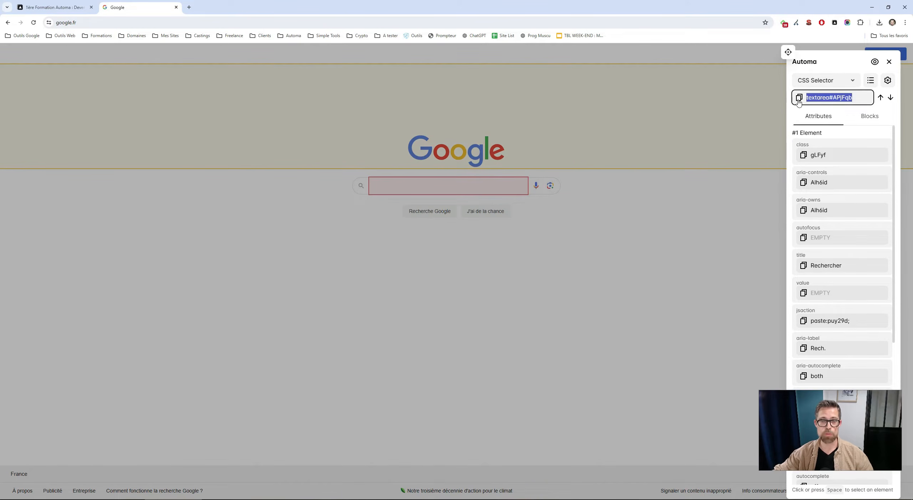
key(alt+Tab)
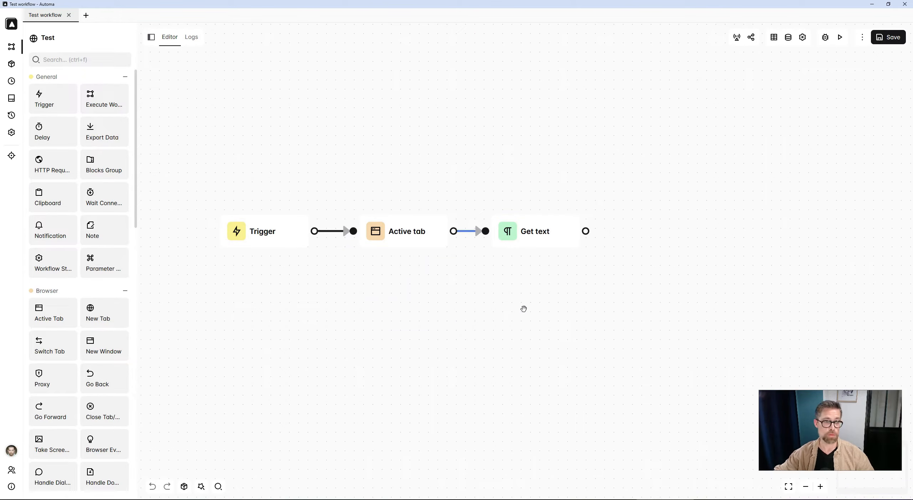
Search the blocks for tab and add a New Tab block connected after Get text
click(107, 61)
text(ta)
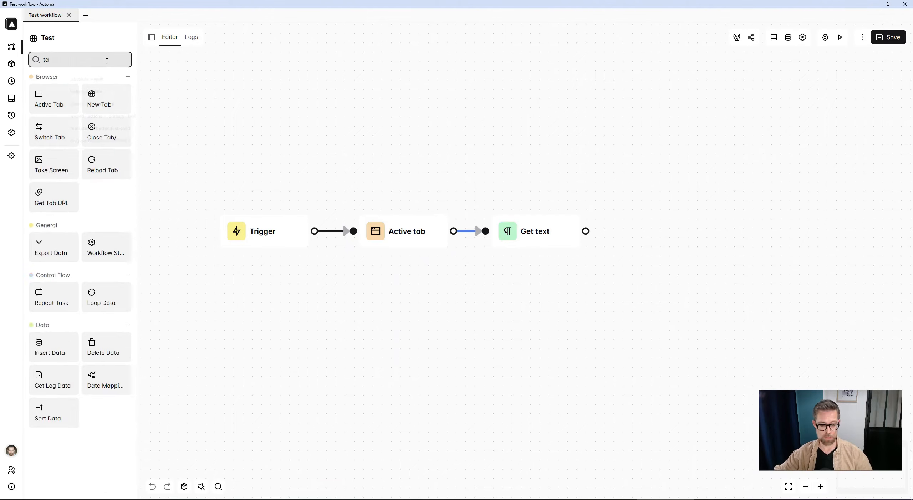
text(b)
drag(93, 106, 581, 247)
key(alt+Tab)
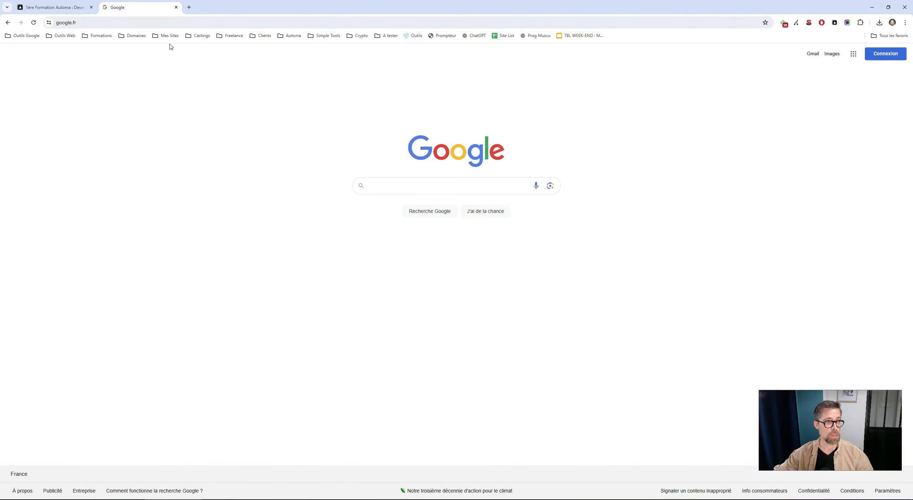
click(164, 23)
key(alt+Tab)
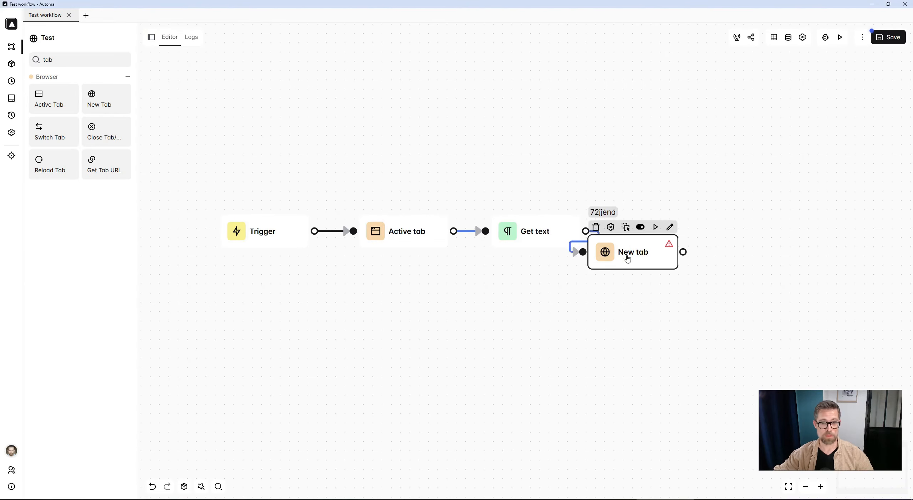
double_click(627, 259)
click(75, 92)
key(ctrl+v)
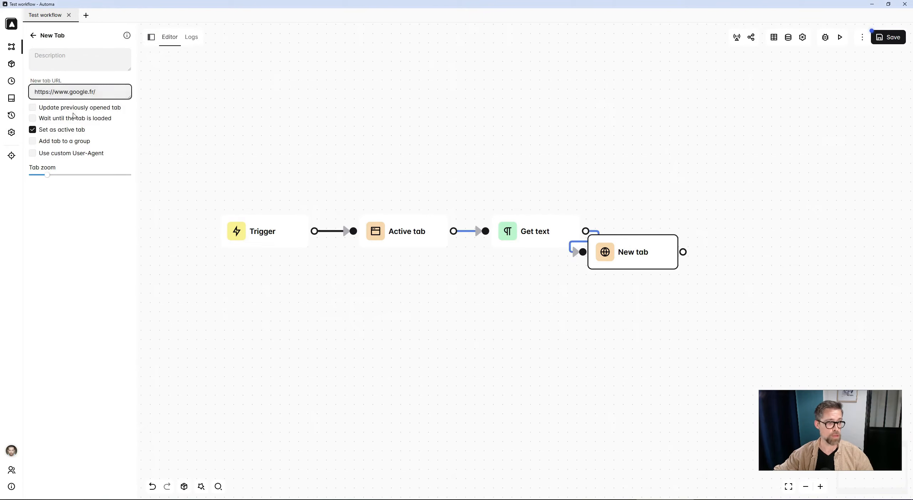
Search the blocks for forms and add a Forms block connected after New tab
click(33, 36)
click(57, 59)
text(forms)
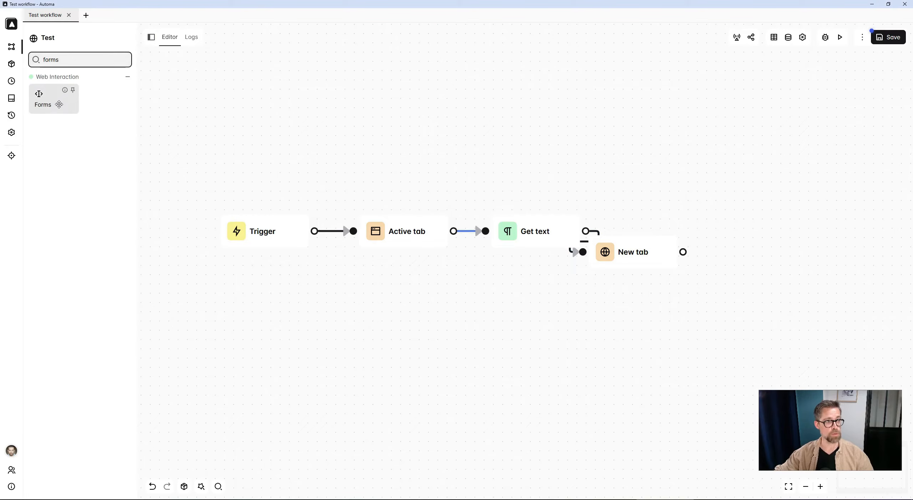
drag(59, 104, 730, 274)
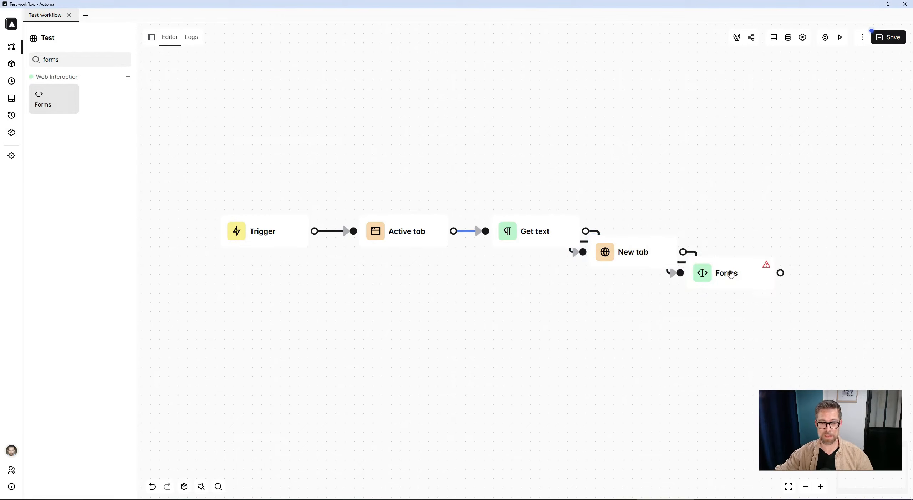
Open the Forms block, paste the selector textarea#APjFqb and set its value to {{ variables.text }}
double_click(730, 276)
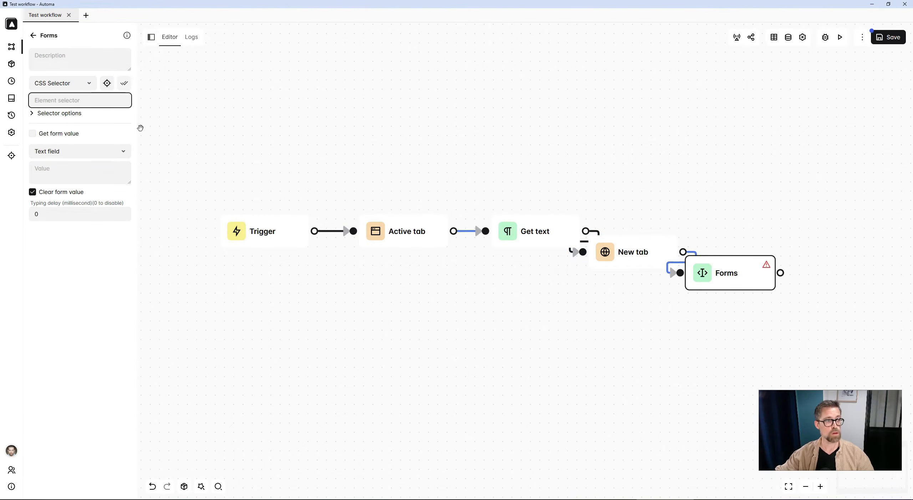
key(ctrl+v)
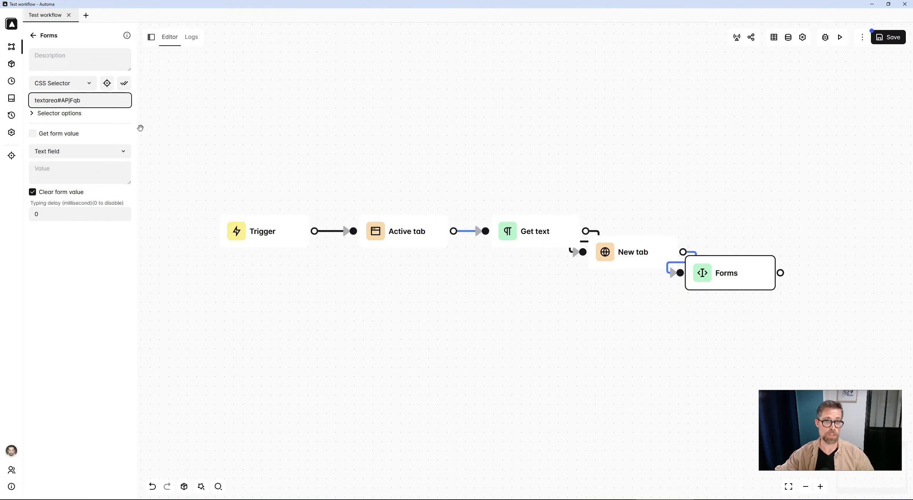
click(55, 175)
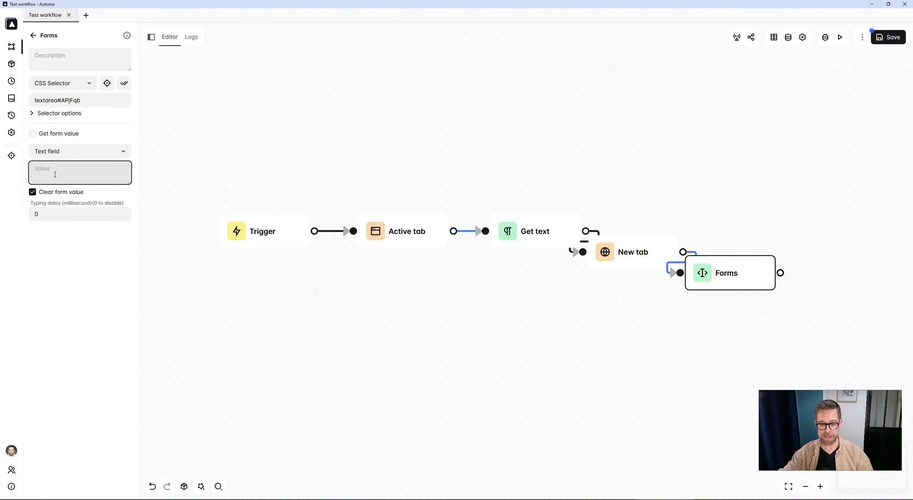
text({{)
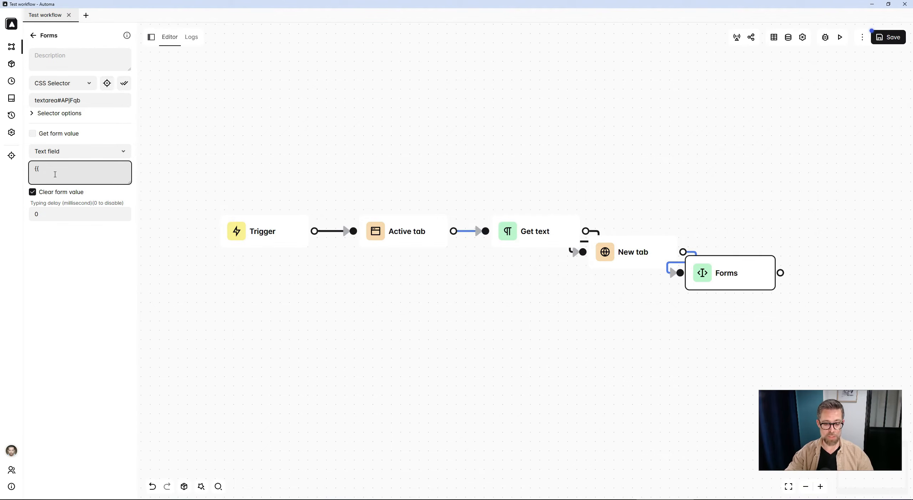
text( varia)
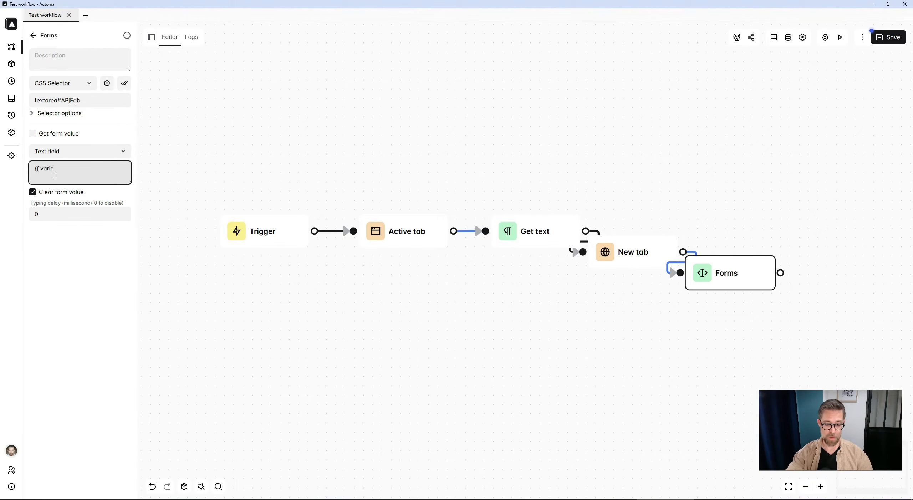
text(ble)
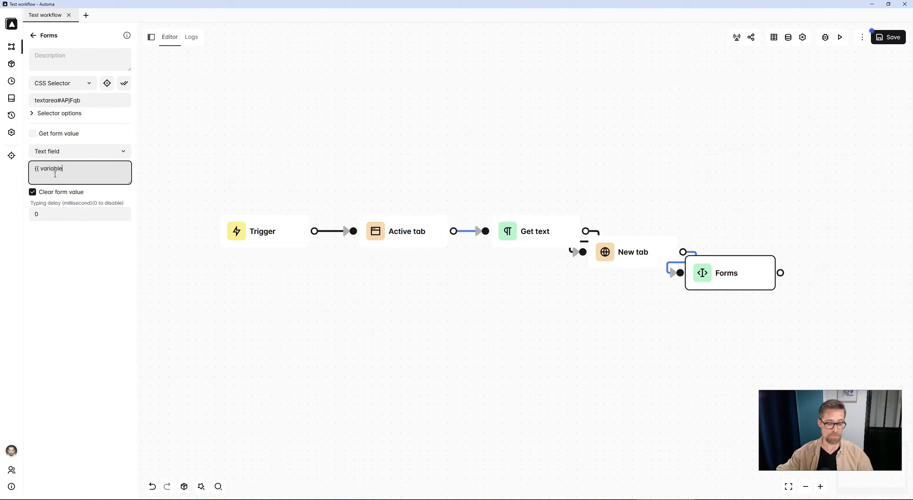
text(s.)
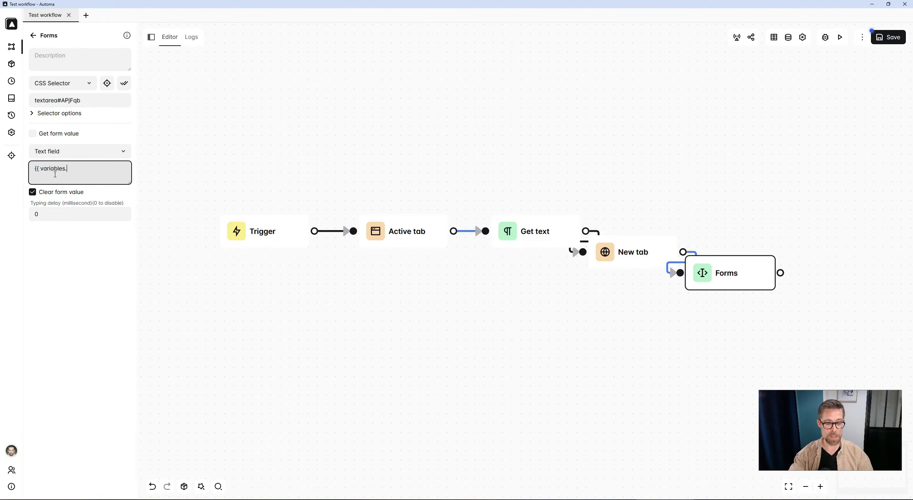
text(text)
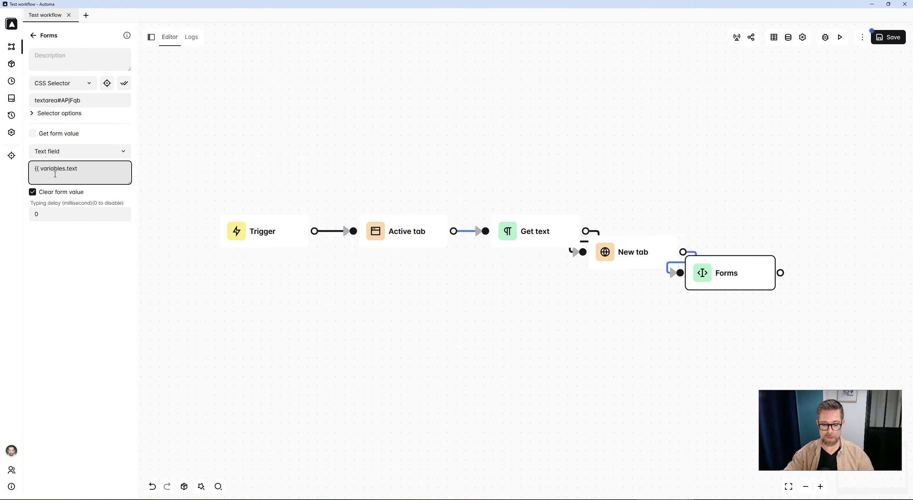
text( }})
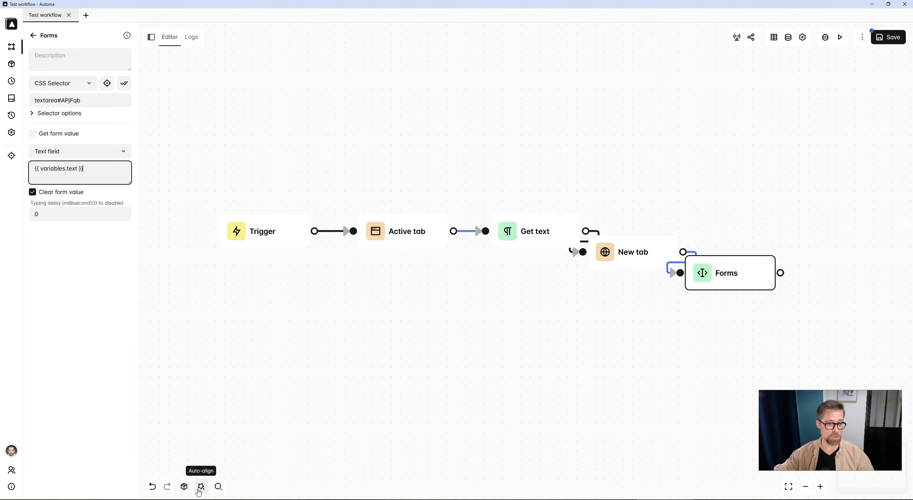
Auto-align the workflow blocks and save the workflow
click(200, 489)
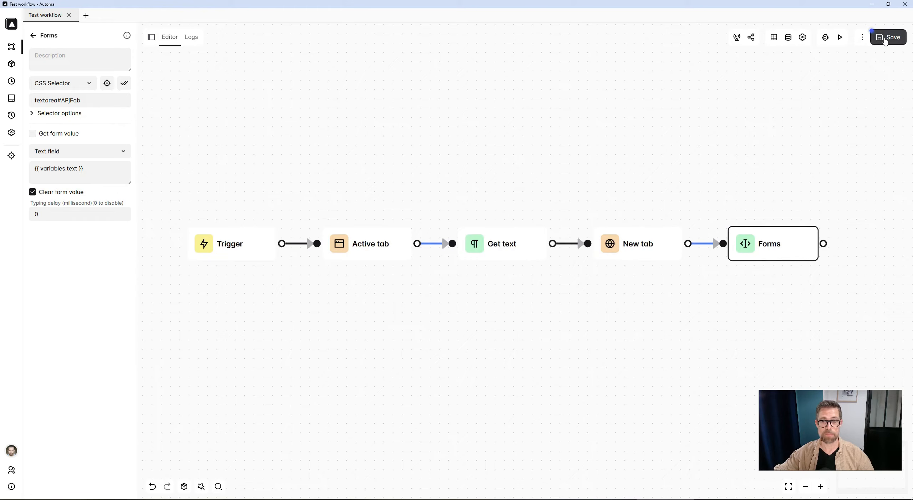
click(885, 40)
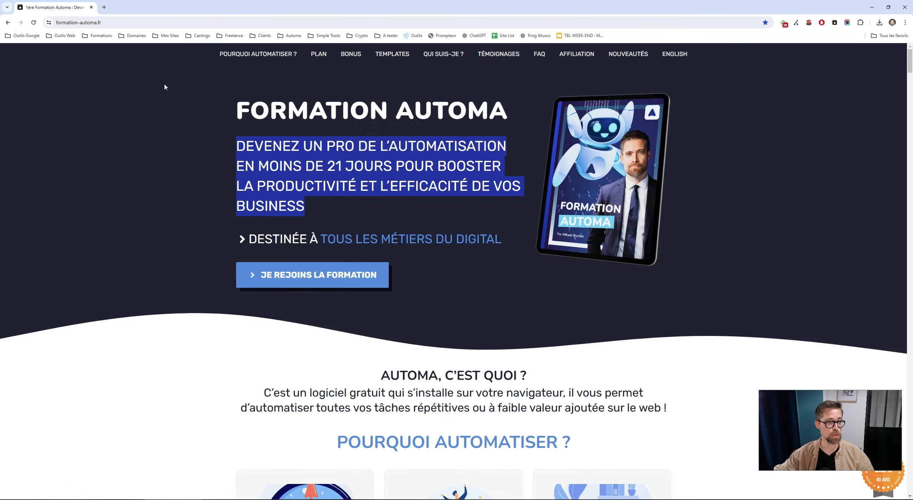
Execute the workflow from the editor
click(165, 89)
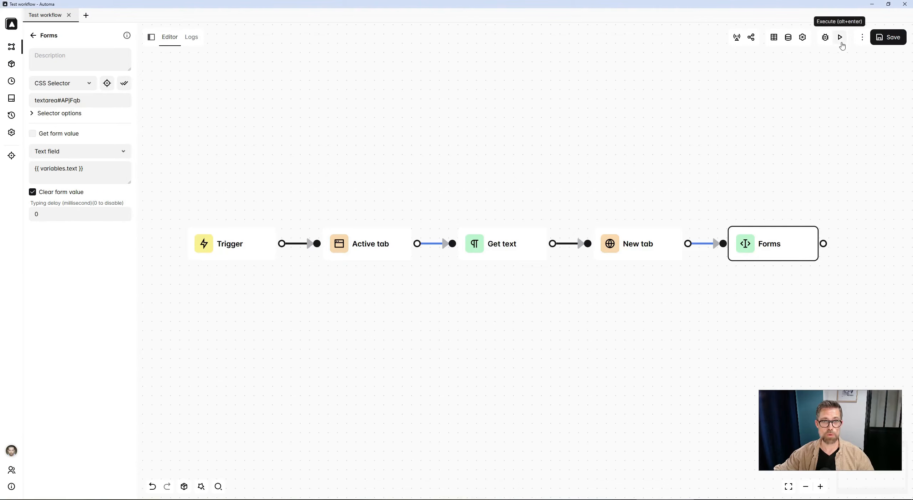
click(841, 42)
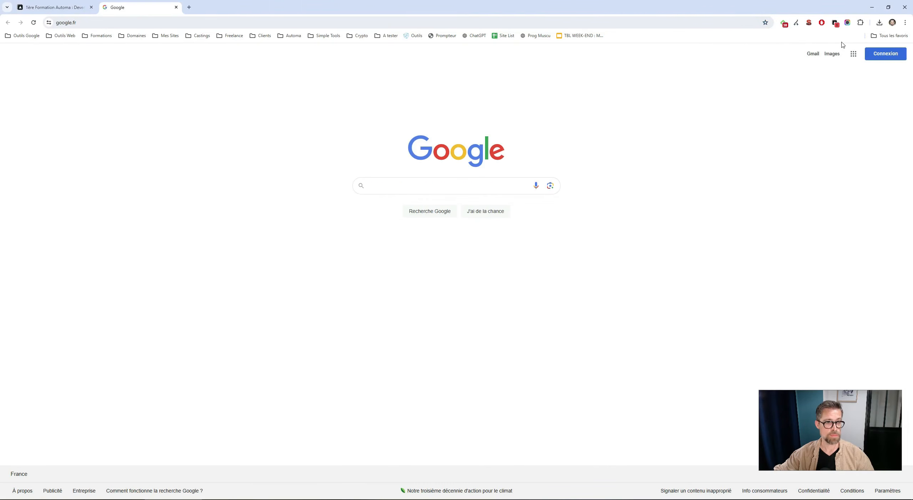